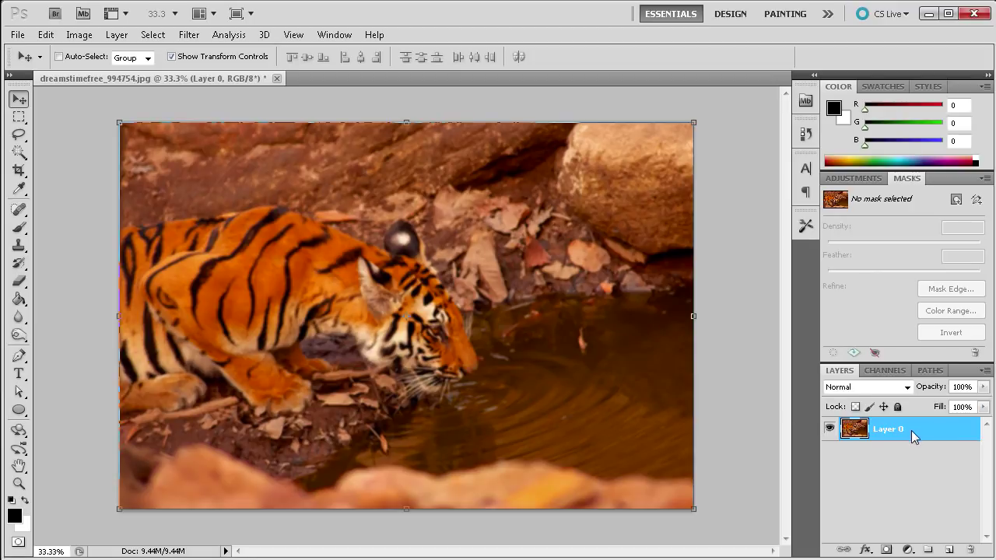
Duplicate the tiger photo's Layer 0 to create Layer 0 copy.
{"action": "left_click_drag", "start_coordinate": [912, 430], "coordinate": [954, 552]}
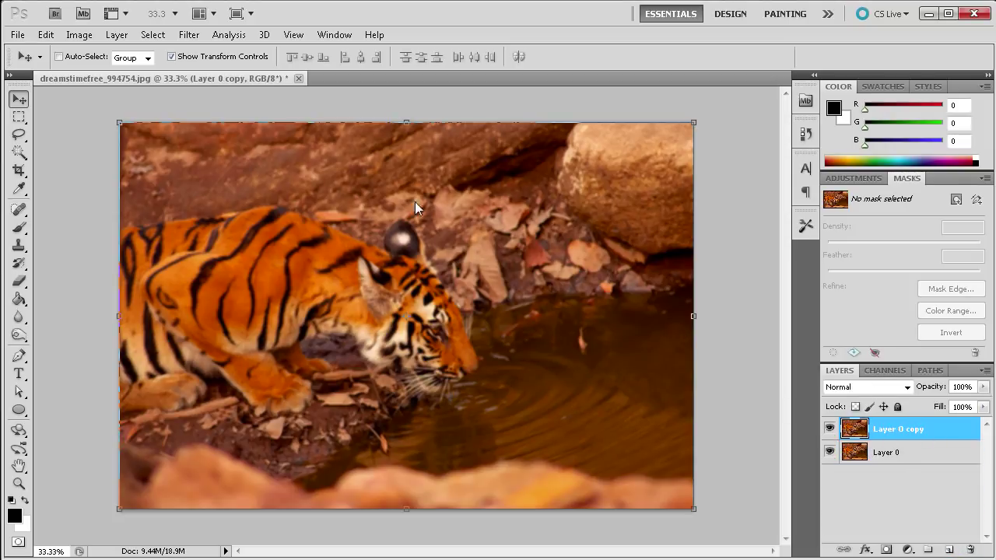
Apply a High Pass filter with a 5.0-pixel radius to Layer 0 copy.
{"action": "left_click", "coordinate": [189, 34]}
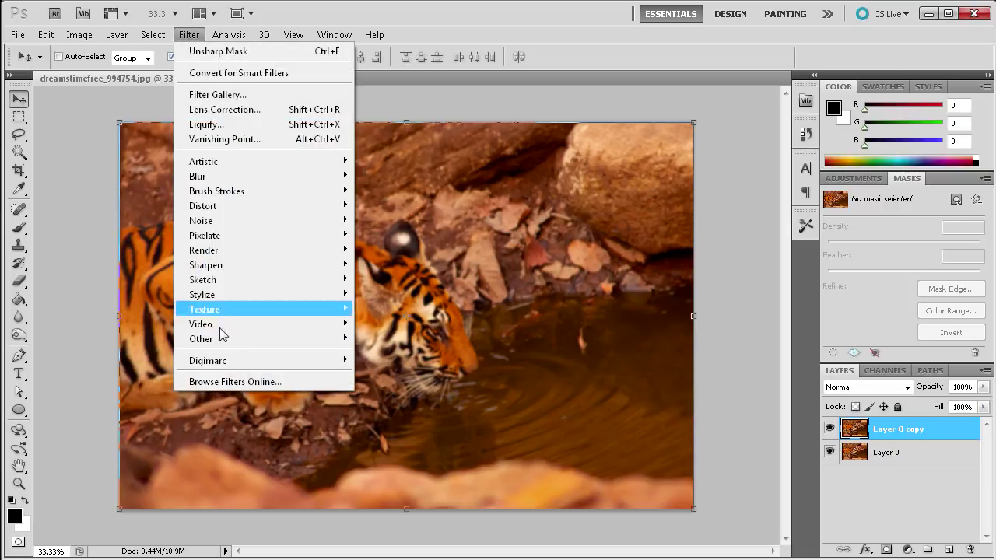
{"action": "mouse_move", "coordinate": [224, 338]}
{"action": "left_click", "coordinate": [382, 349]}
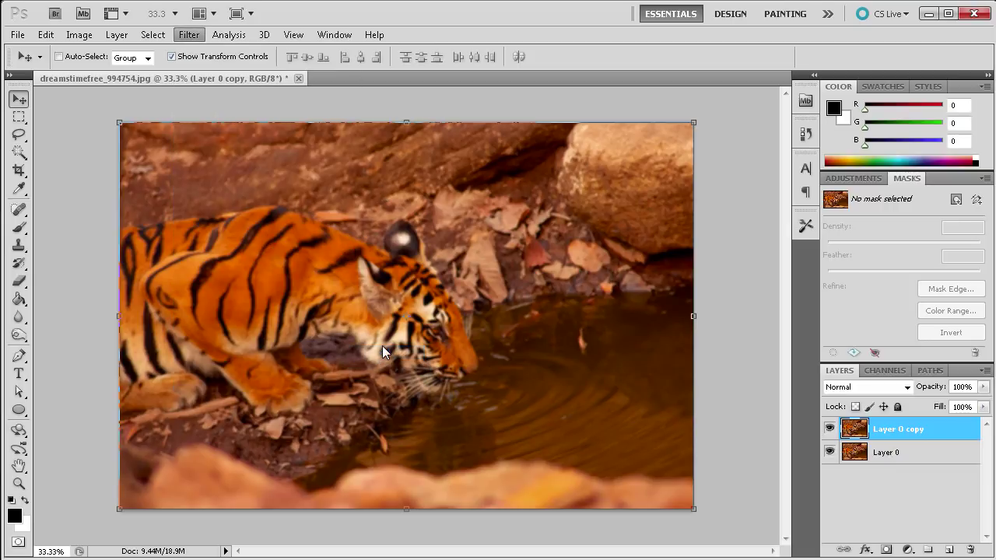
{"action": "mouse_move", "coordinate": [596, 366]}
{"action": "left_mouse_down"}
{"action": "mouse_move", "coordinate": [577, 368]}
{"action": "mouse_move", "coordinate": [596, 368]}
{"action": "left_mouse_up"}
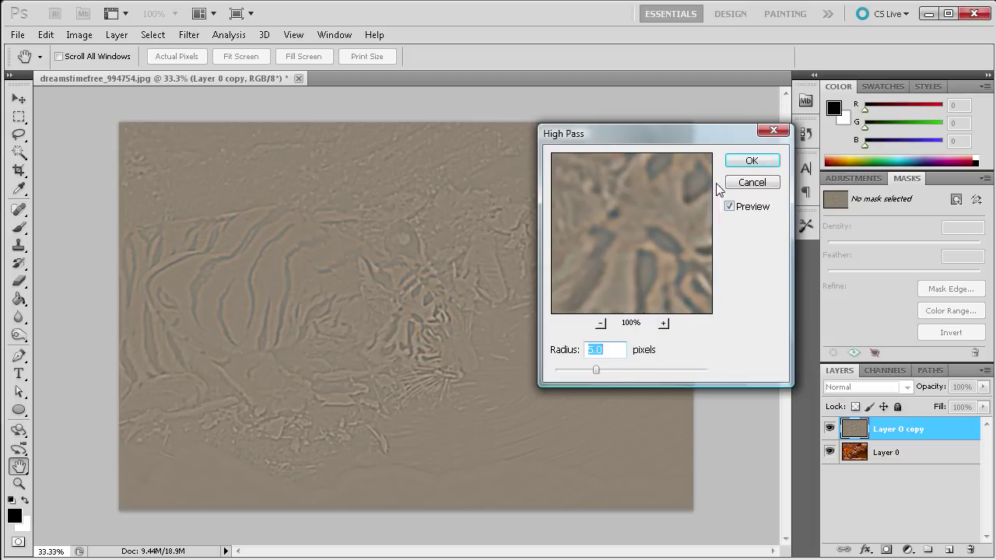
{"action": "left_click", "coordinate": [766, 160]}
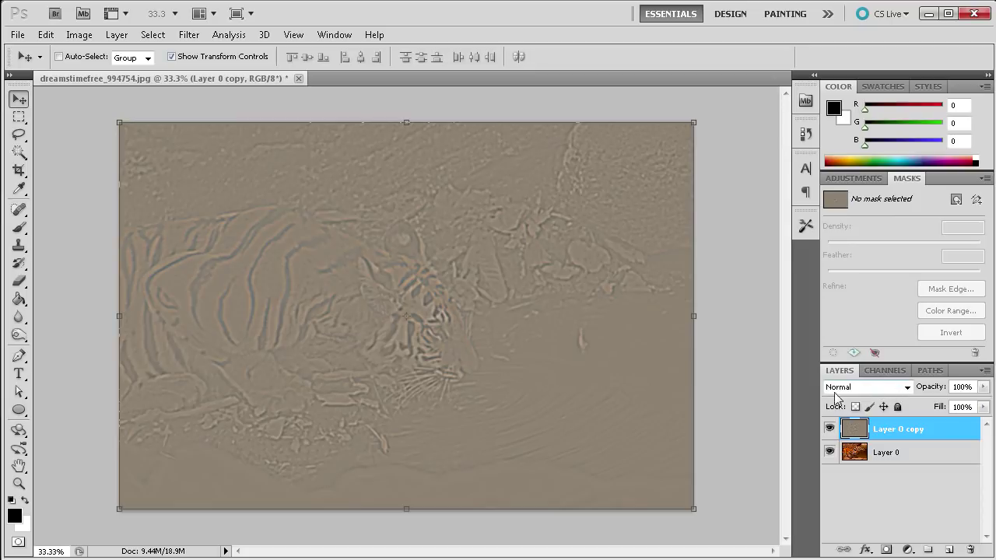
Set Layer 0 copy's blend mode to Overlay.
{"action": "left_click", "coordinate": [900, 389]}
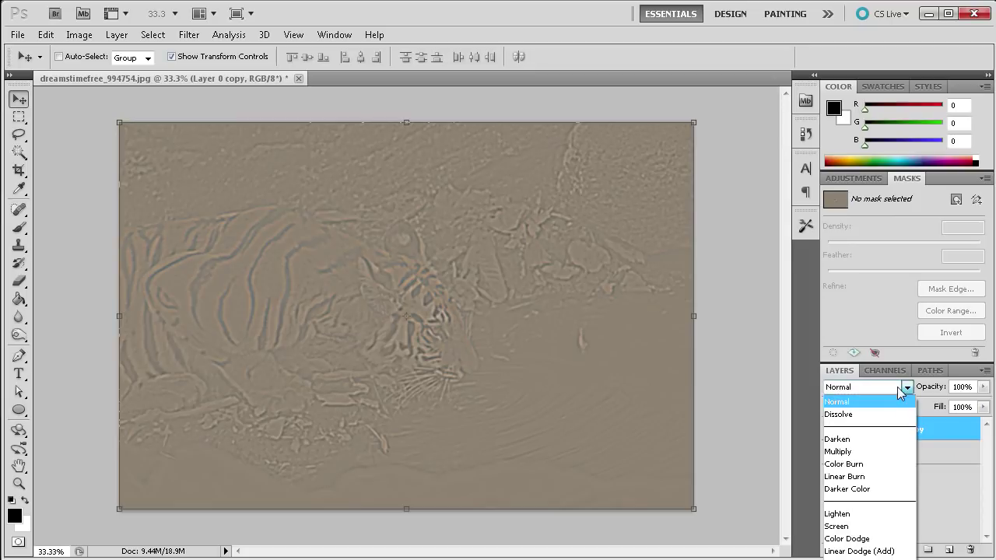
{"action": "key", "text": "Down"}
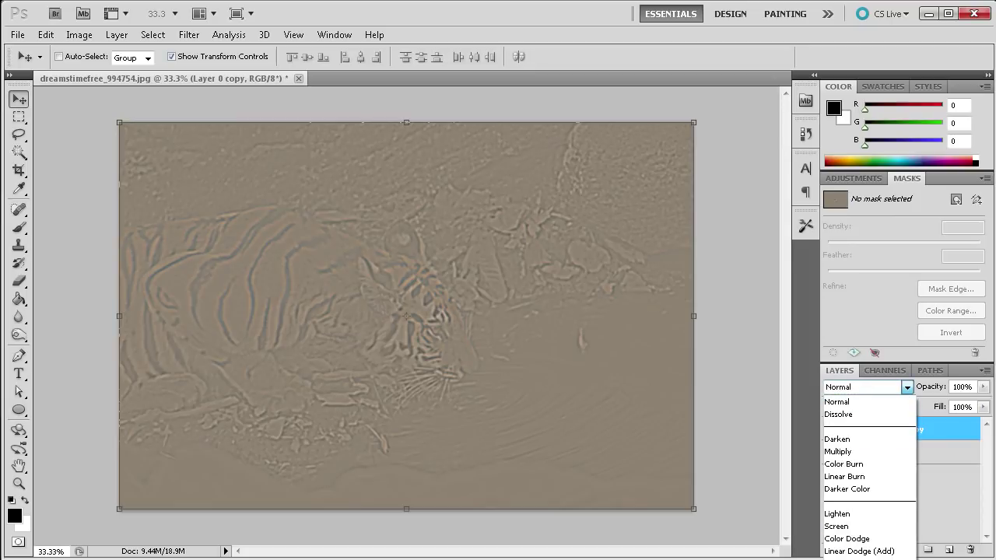
{"action": "key", "text": "Return"}
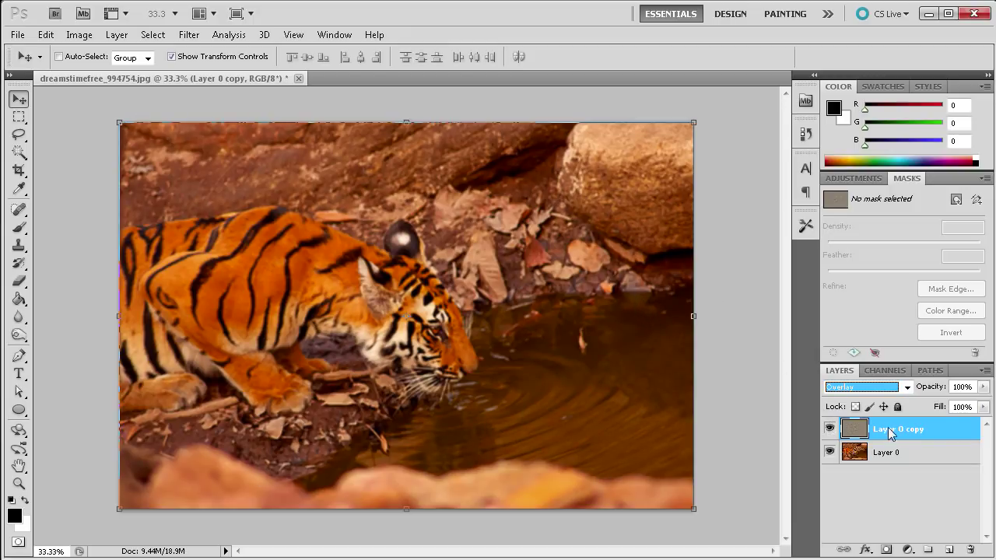
Toggle Layer 0 copy's visibility repeatedly to compare sharpened and original tiger.
{"action": "left_click", "coordinate": [832, 427]}
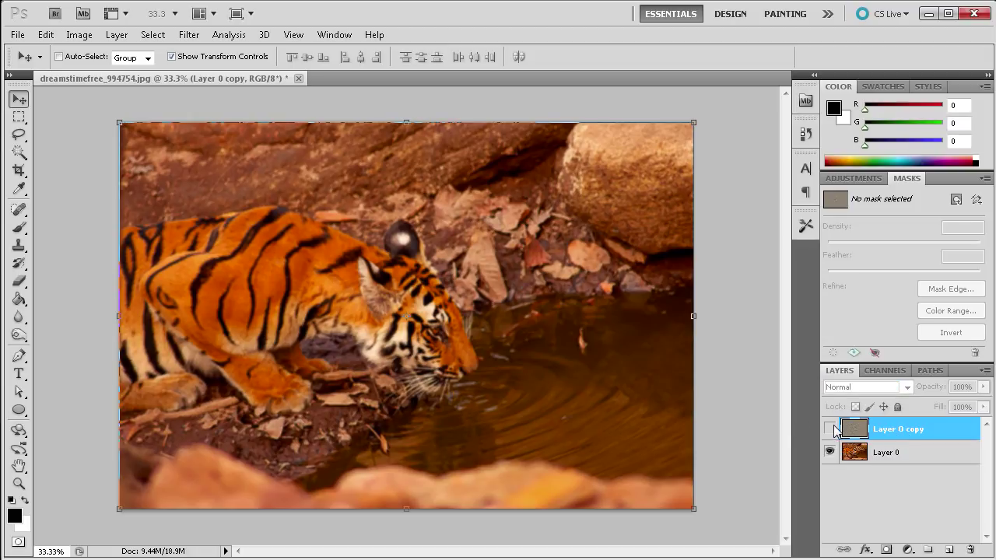
{"action": "left_click", "coordinate": [832, 429]}
{"action": "left_click", "coordinate": [831, 429]}
{"action": "left_click", "coordinate": [831, 429]}
{"action": "left_click", "coordinate": [832, 429]}
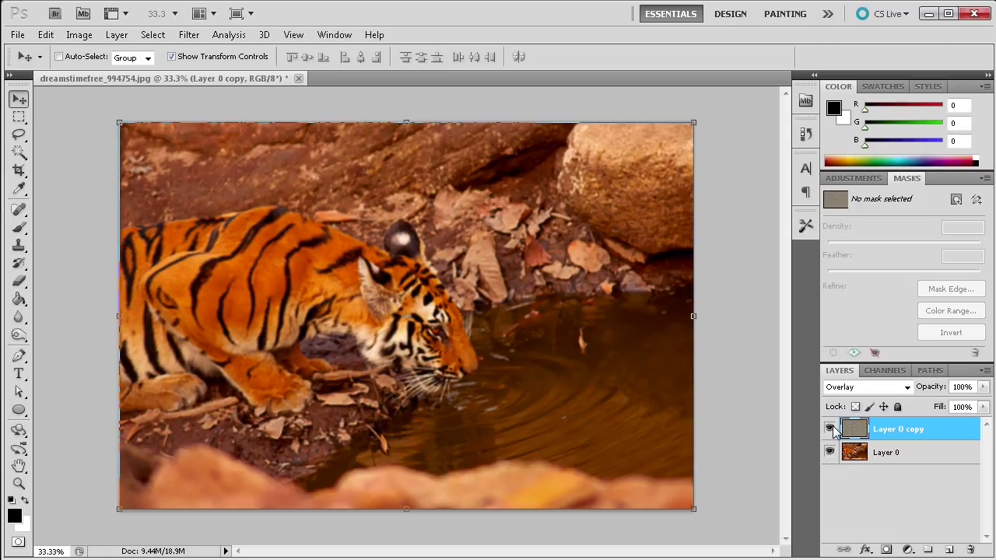
Compare once more, leave Layer 0 copy hidden, and select Layer 0.
{"action": "left_click", "coordinate": [829, 429]}
{"action": "left_click", "coordinate": [829, 429]}
{"action": "left_click", "coordinate": [829, 428]}
{"action": "left_click", "coordinate": [829, 429]}
{"action": "left_click", "coordinate": [830, 429]}
{"action": "left_click", "coordinate": [886, 451]}
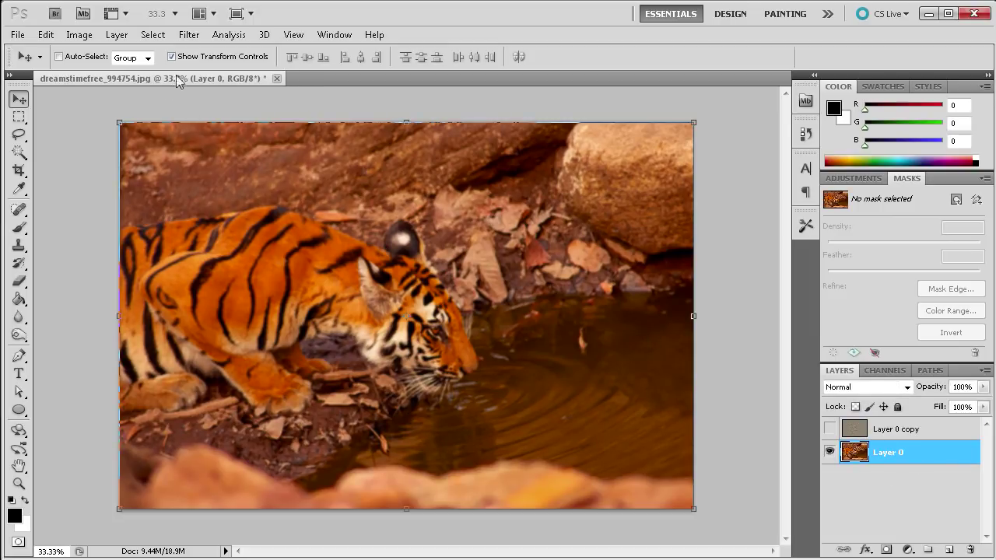
Convert Layer 0 for Smart Filters, confirming the change to a smart object.
{"action": "left_click", "coordinate": [187, 35]}
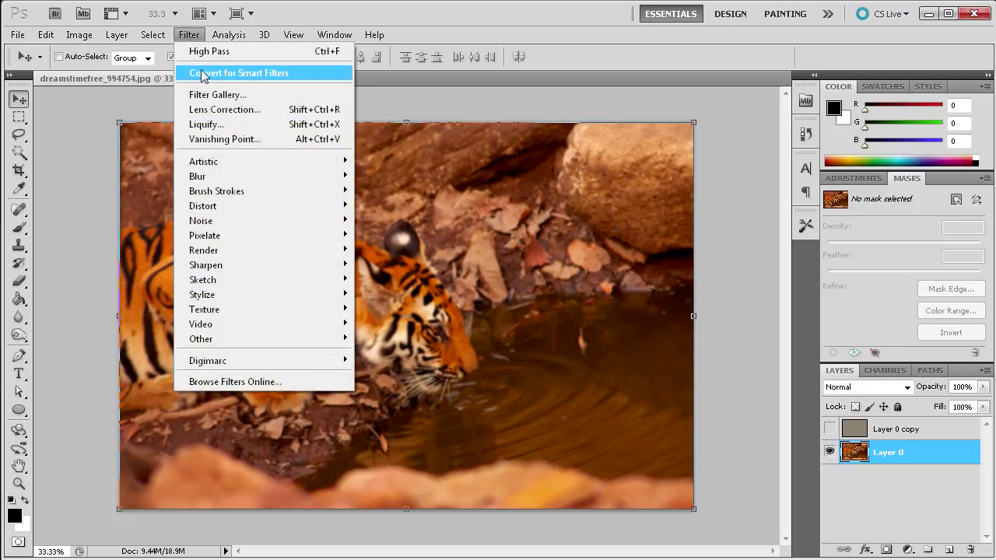
{"action": "left_click", "coordinate": [262, 70]}
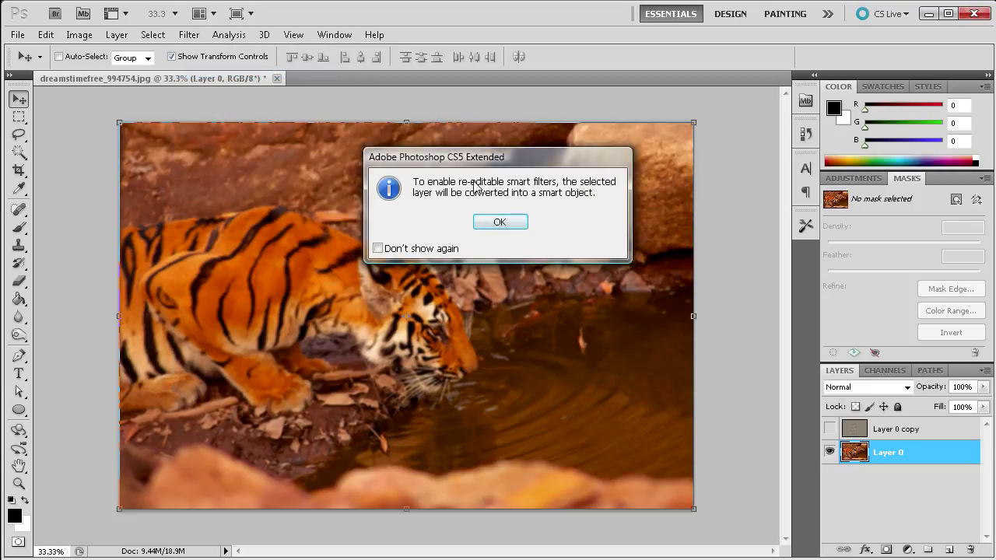
{"action": "left_click", "coordinate": [514, 222]}
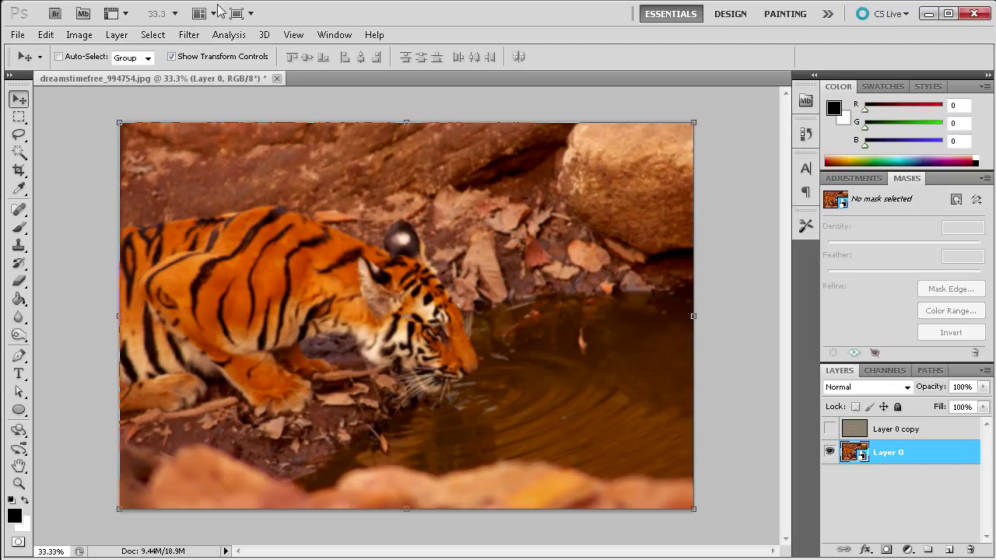
Apply Unsharp Mask to Layer 0 with Amount 500% and Radius 1.8 pixels.
{"action": "left_click", "coordinate": [189, 35]}
{"action": "mouse_move", "coordinate": [242, 268]}
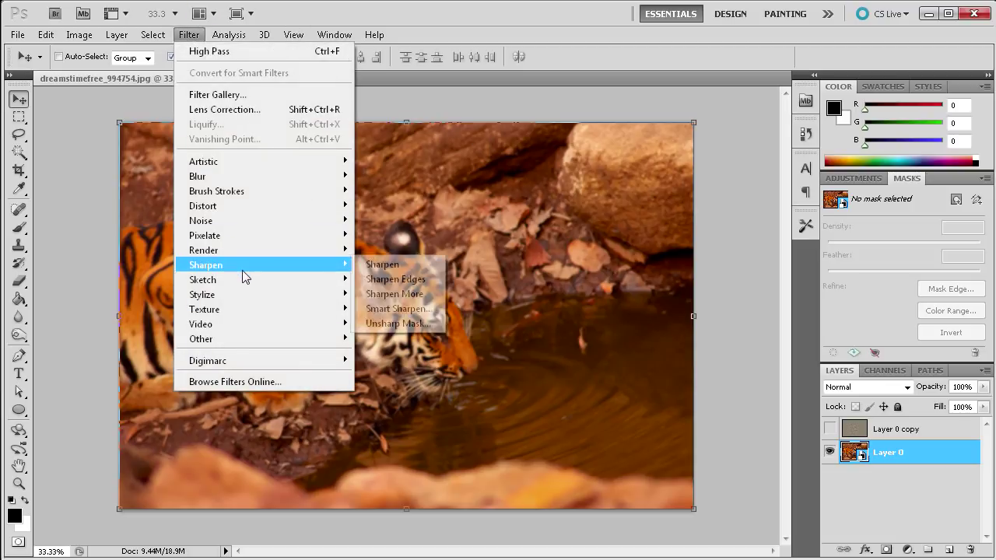
{"action": "left_click", "coordinate": [393, 328]}
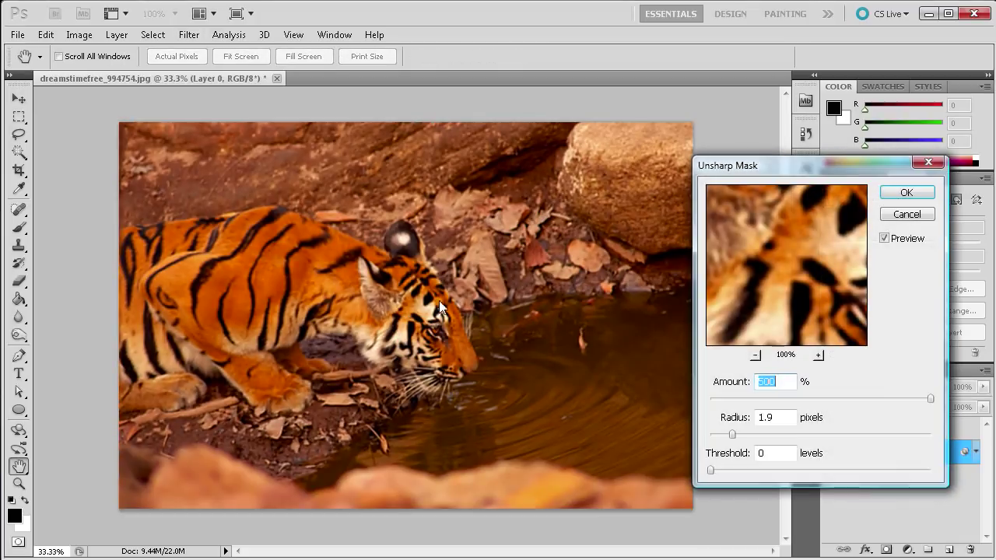
{"action": "left_click_drag", "start_coordinate": [930, 399], "coordinate": [684, 391]}
{"action": "left_click_drag", "start_coordinate": [732, 433], "coordinate": [699, 434]}
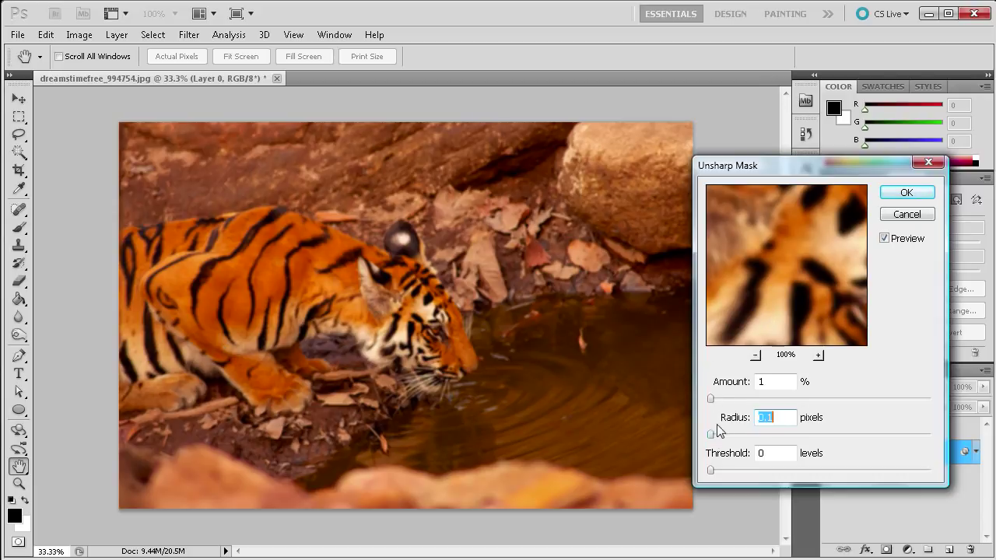
{"action": "left_click_drag", "start_coordinate": [715, 437], "coordinate": [733, 436]}
{"action": "left_click_drag", "start_coordinate": [711, 399], "coordinate": [934, 400]}
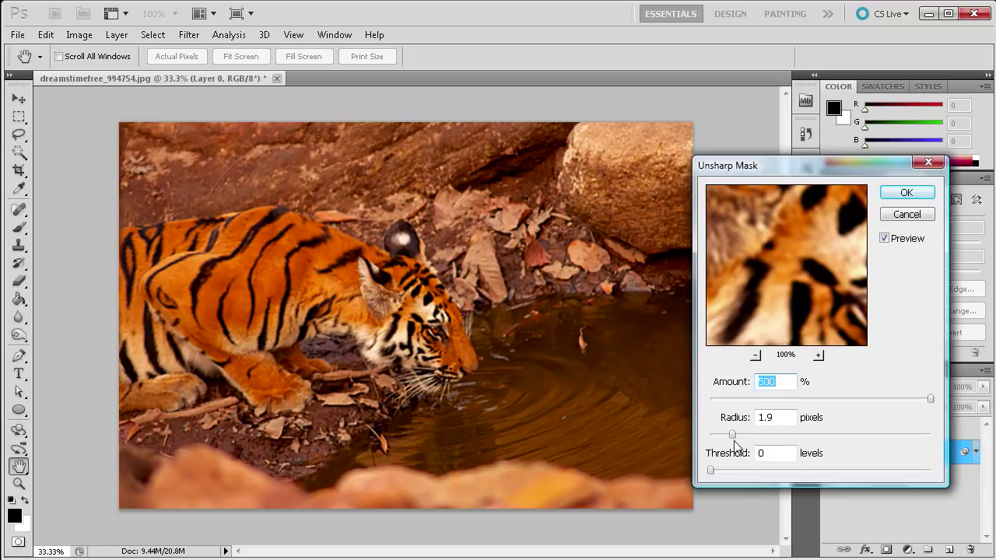
{"action": "mouse_move", "coordinate": [730, 433]}
{"action": "left_mouse_down"}
{"action": "mouse_move", "coordinate": [867, 436]}
{"action": "mouse_move", "coordinate": [731, 443]}
{"action": "left_mouse_up"}
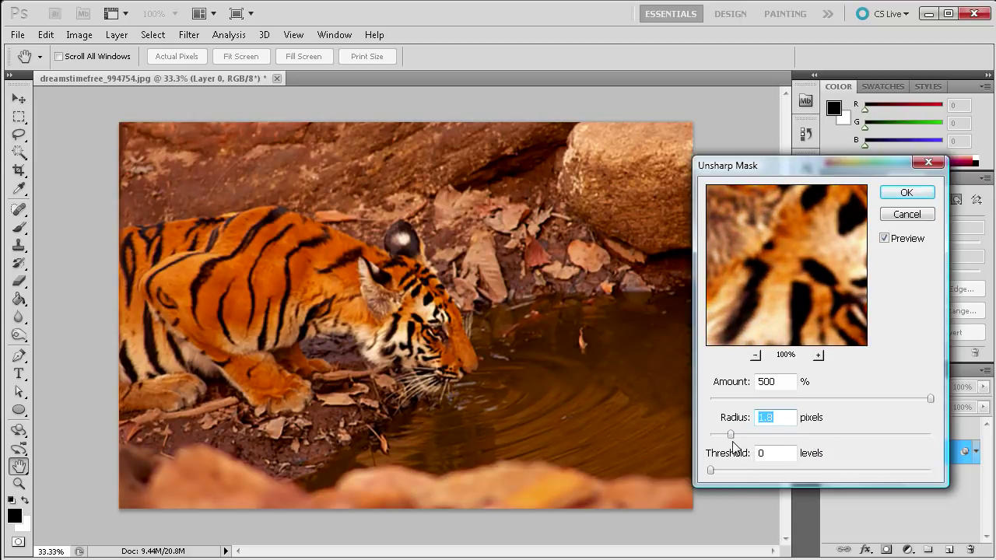
{"action": "left_click", "coordinate": [904, 194]}
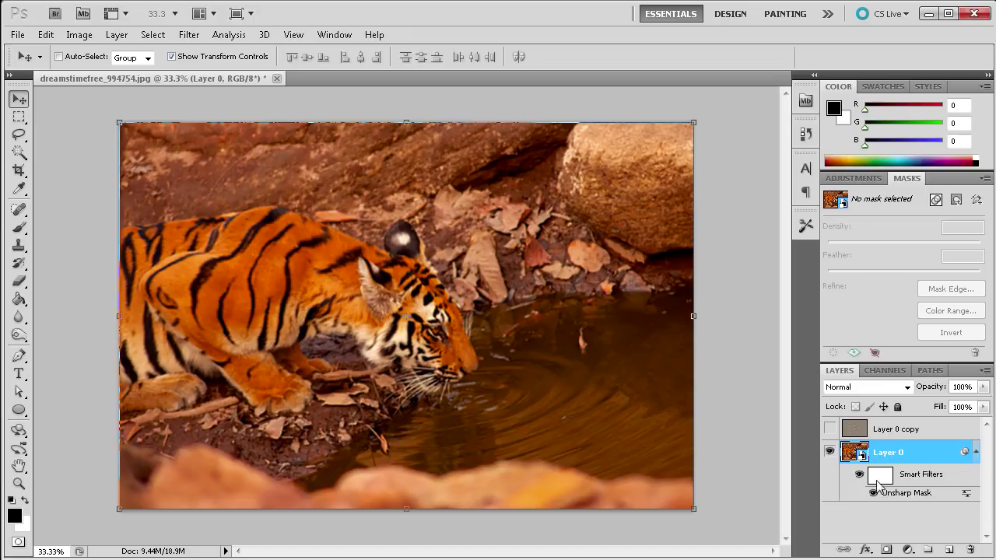
{"action": "left_click", "coordinate": [188, 36]}
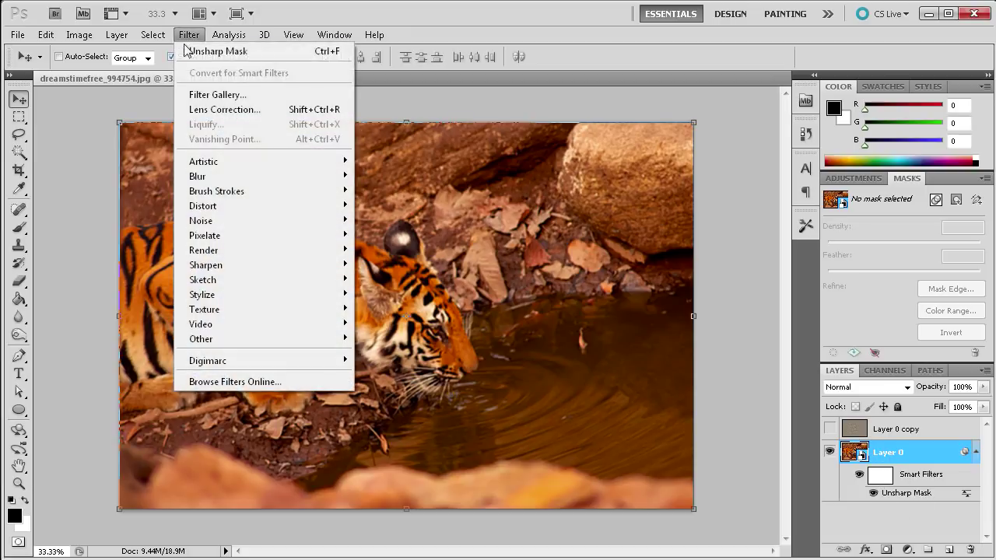
{"action": "left_click", "coordinate": [374, 35]}
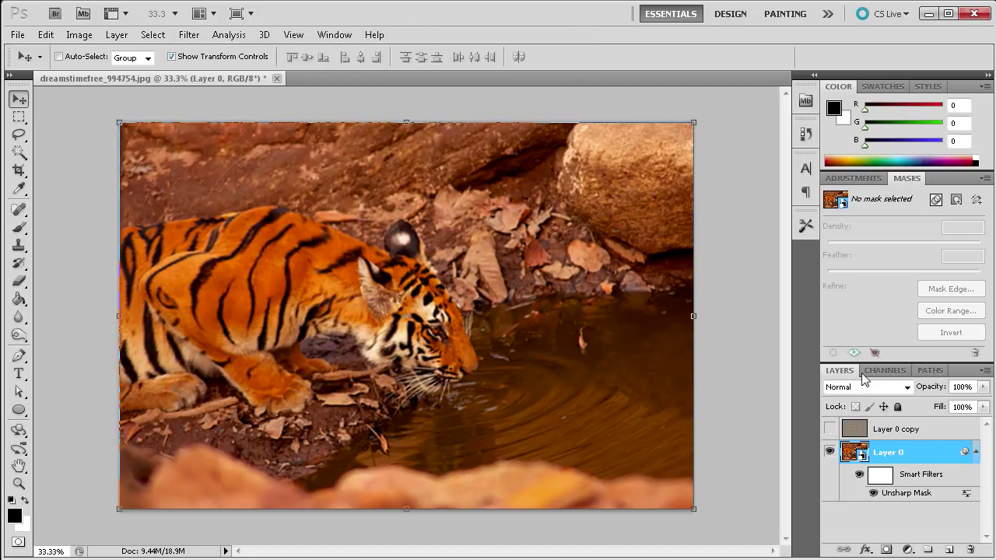
{"action": "double_click", "coordinate": [916, 495]}
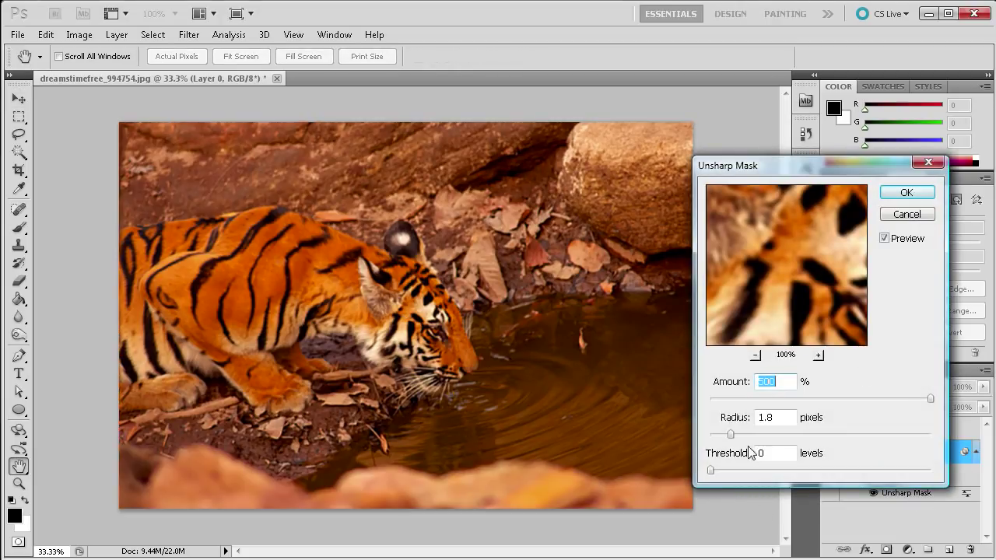
{"action": "left_click", "coordinate": [907, 216]}
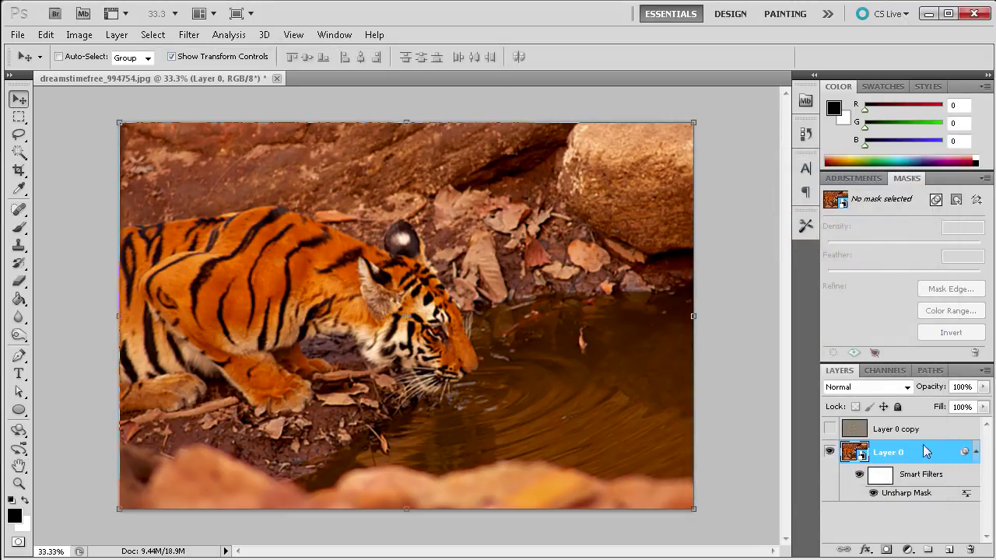
{"action": "left_click", "coordinate": [903, 429]}
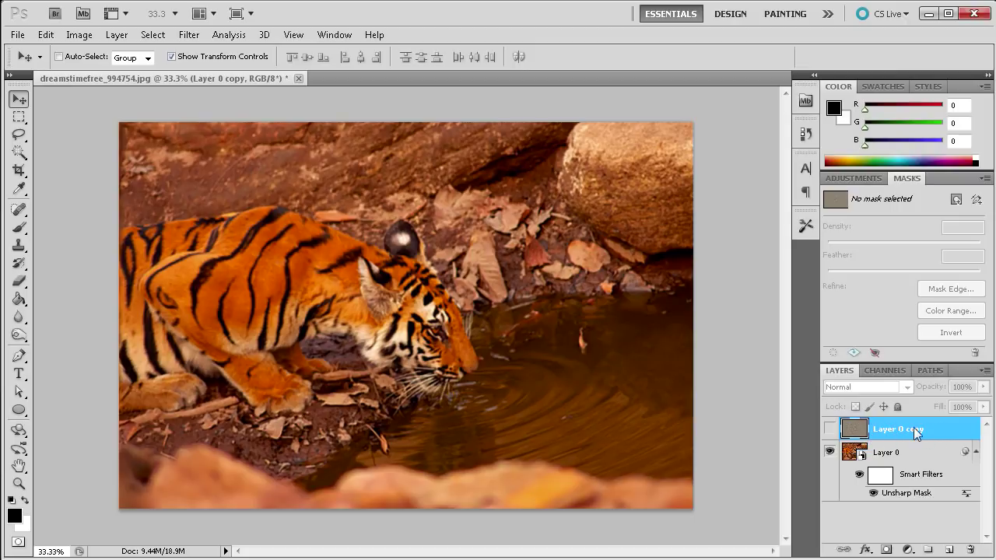
{"action": "left_click", "coordinate": [834, 431]}
{"action": "left_click", "coordinate": [834, 430]}
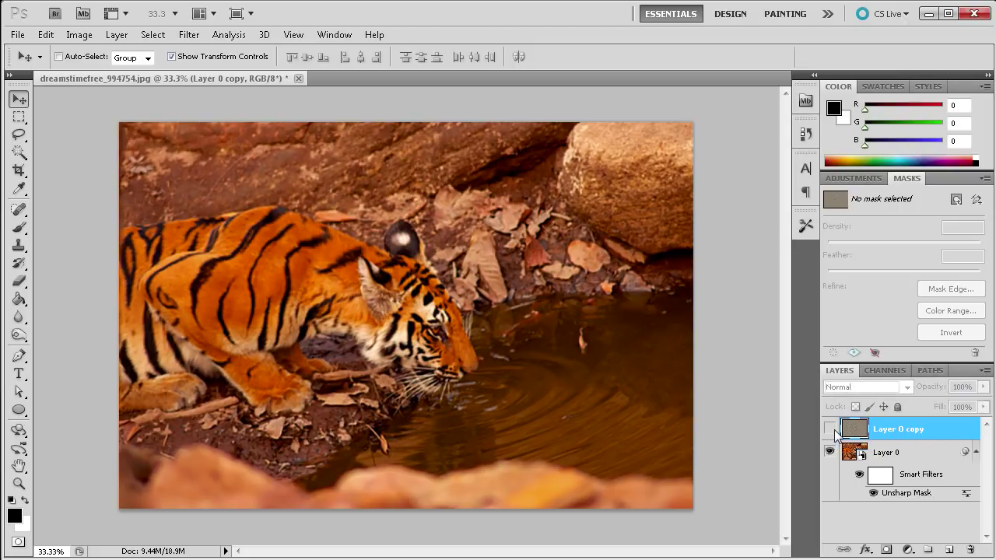
{"action": "left_click", "coordinate": [888, 450]}
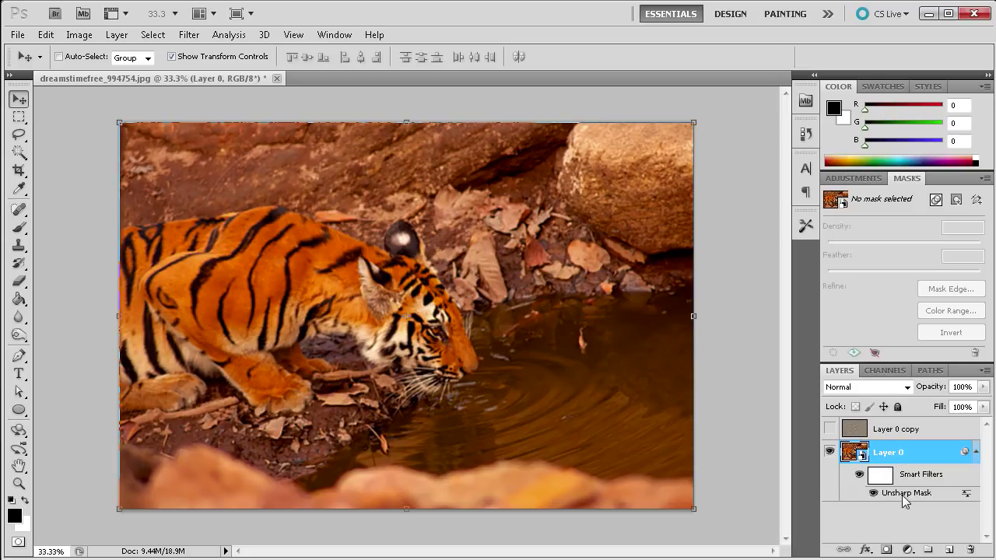
{"action": "left_click", "coordinate": [895, 433]}
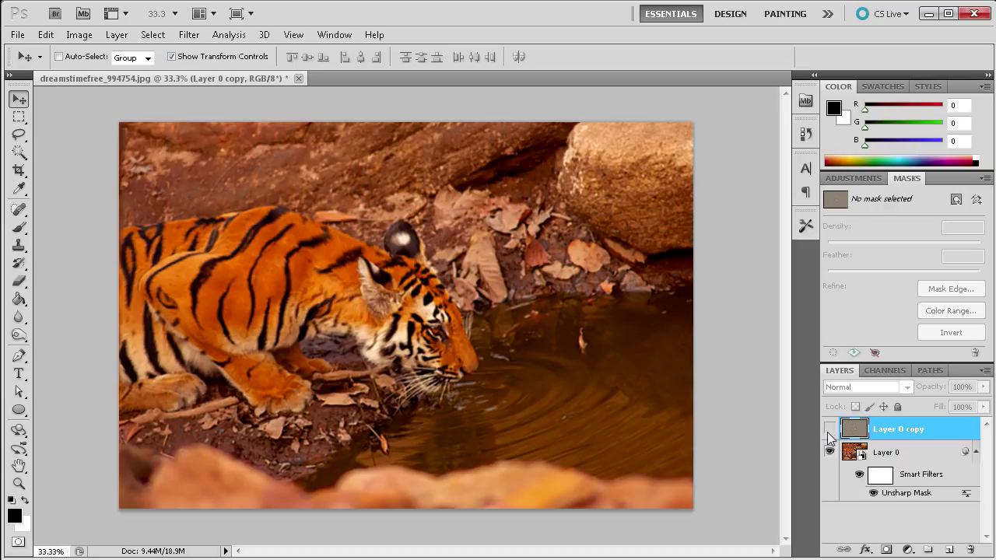
{"action": "left_click", "coordinate": [860, 476]}
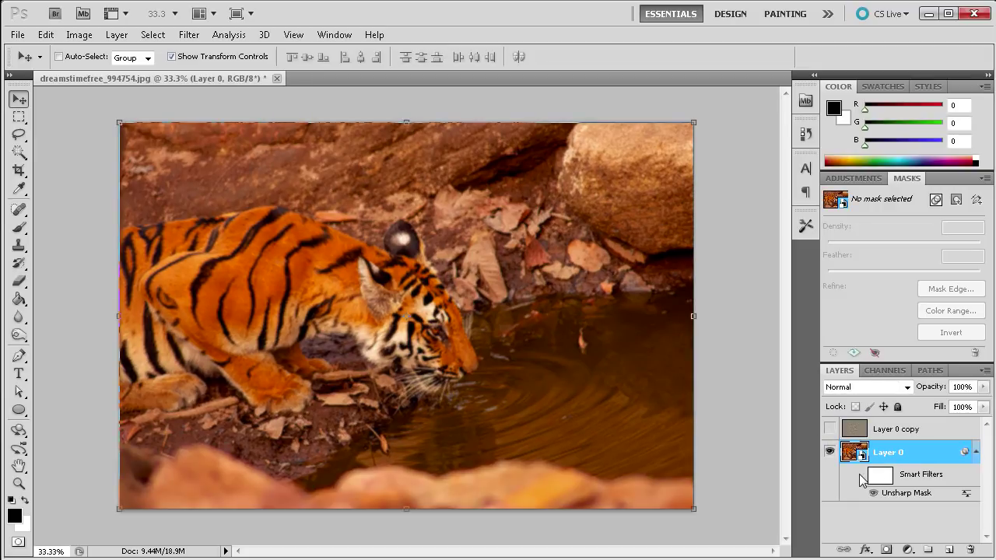
{"action": "left_click", "coordinate": [860, 475]}
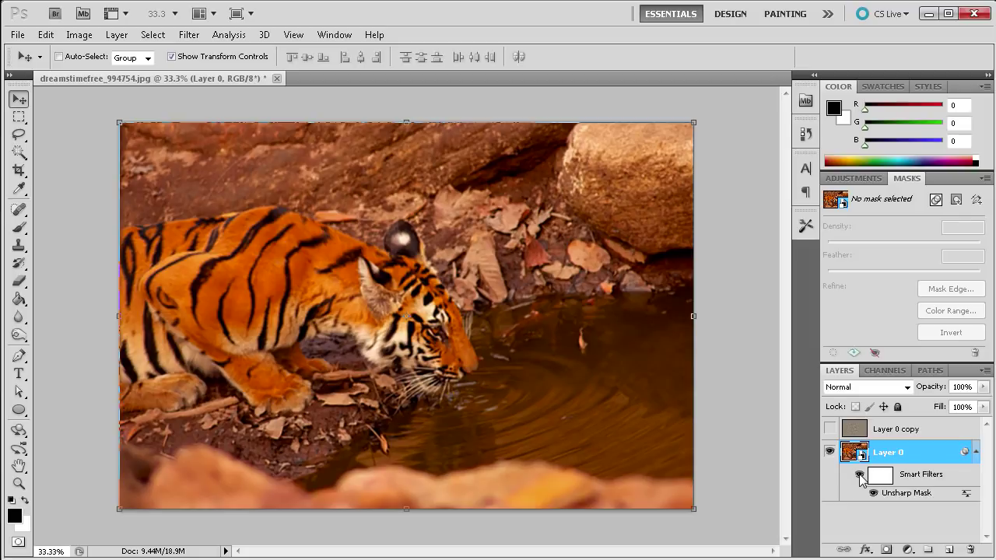